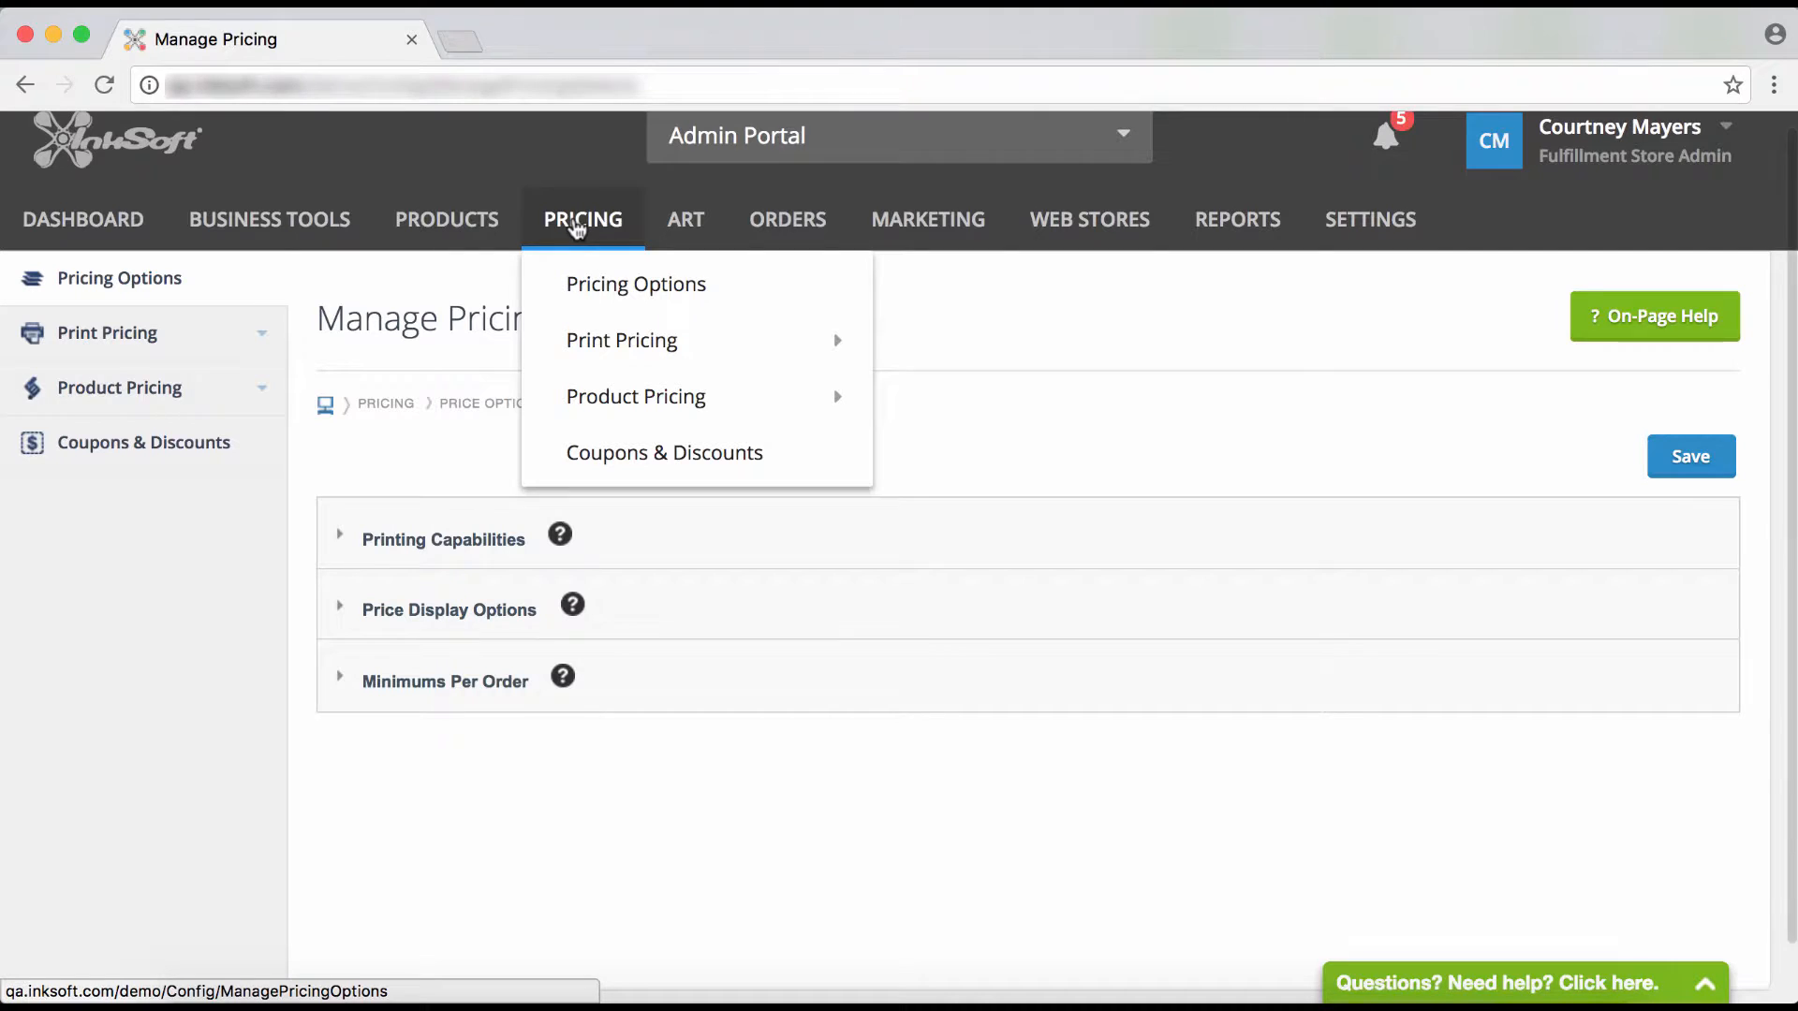
Open the Digital Print Pricing page through the Pricing > Print Pricing menu
mouse_move(575, 345)
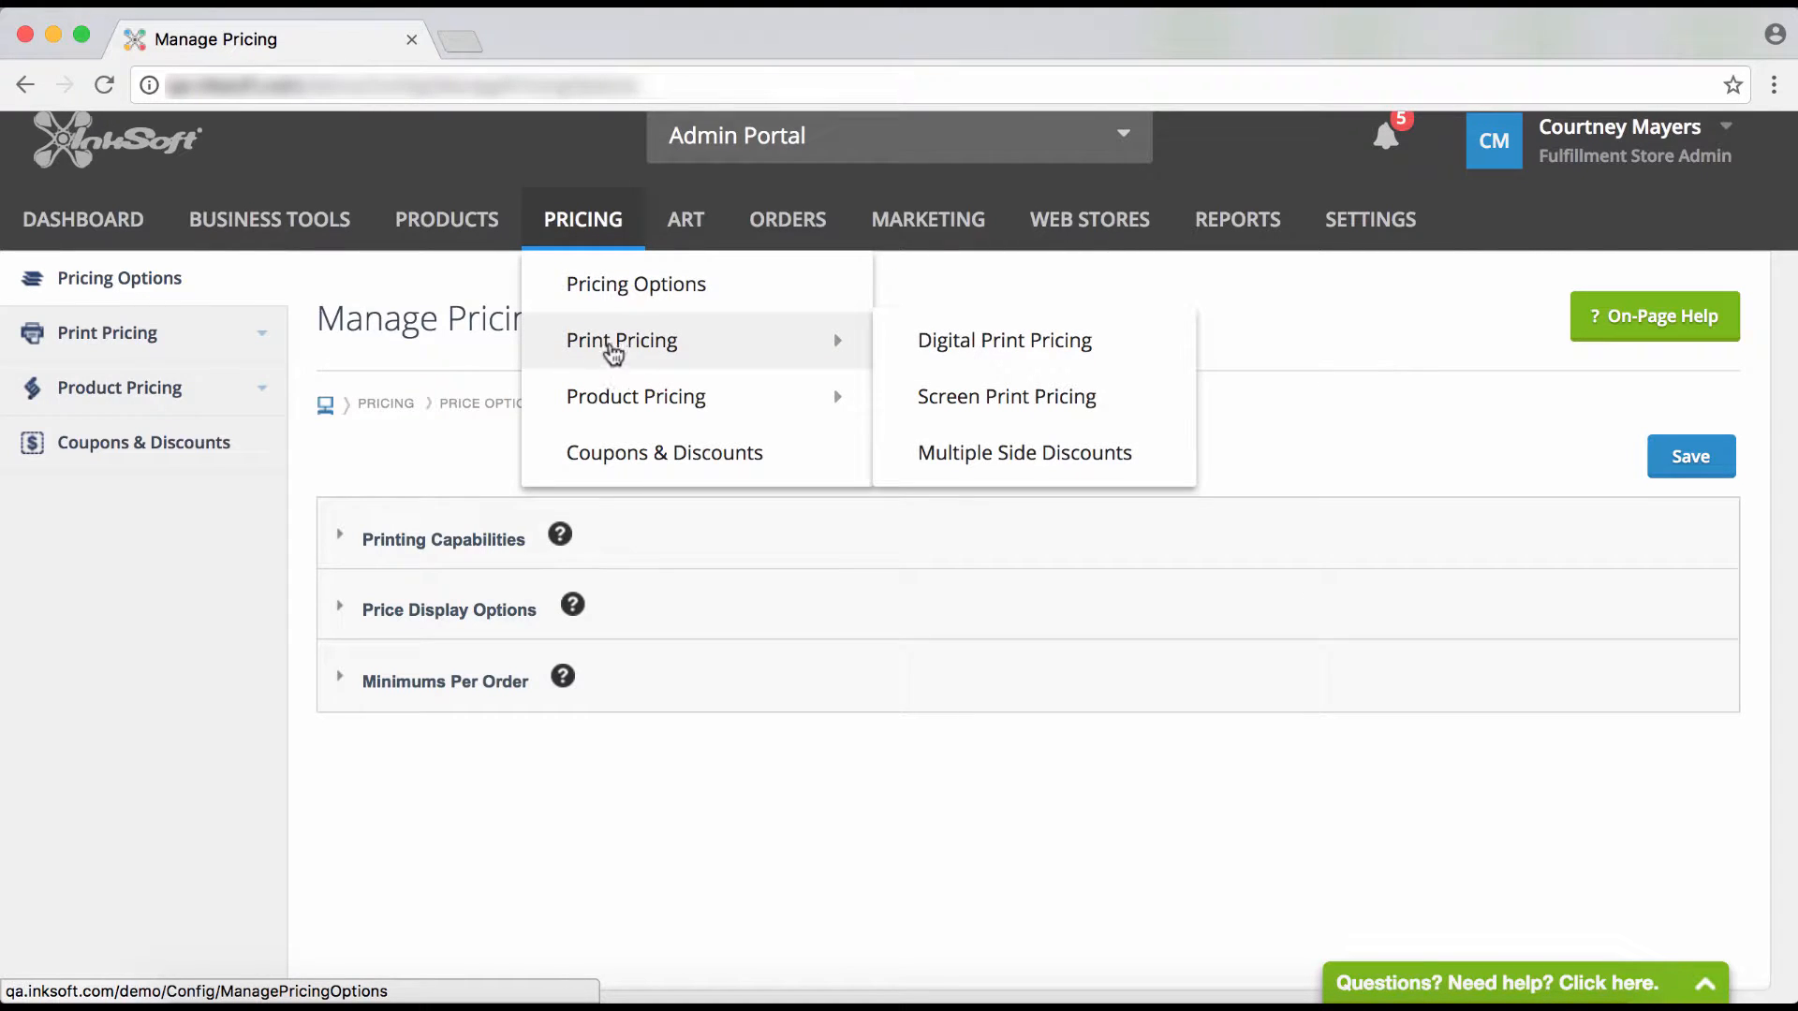
left_click(955, 345)
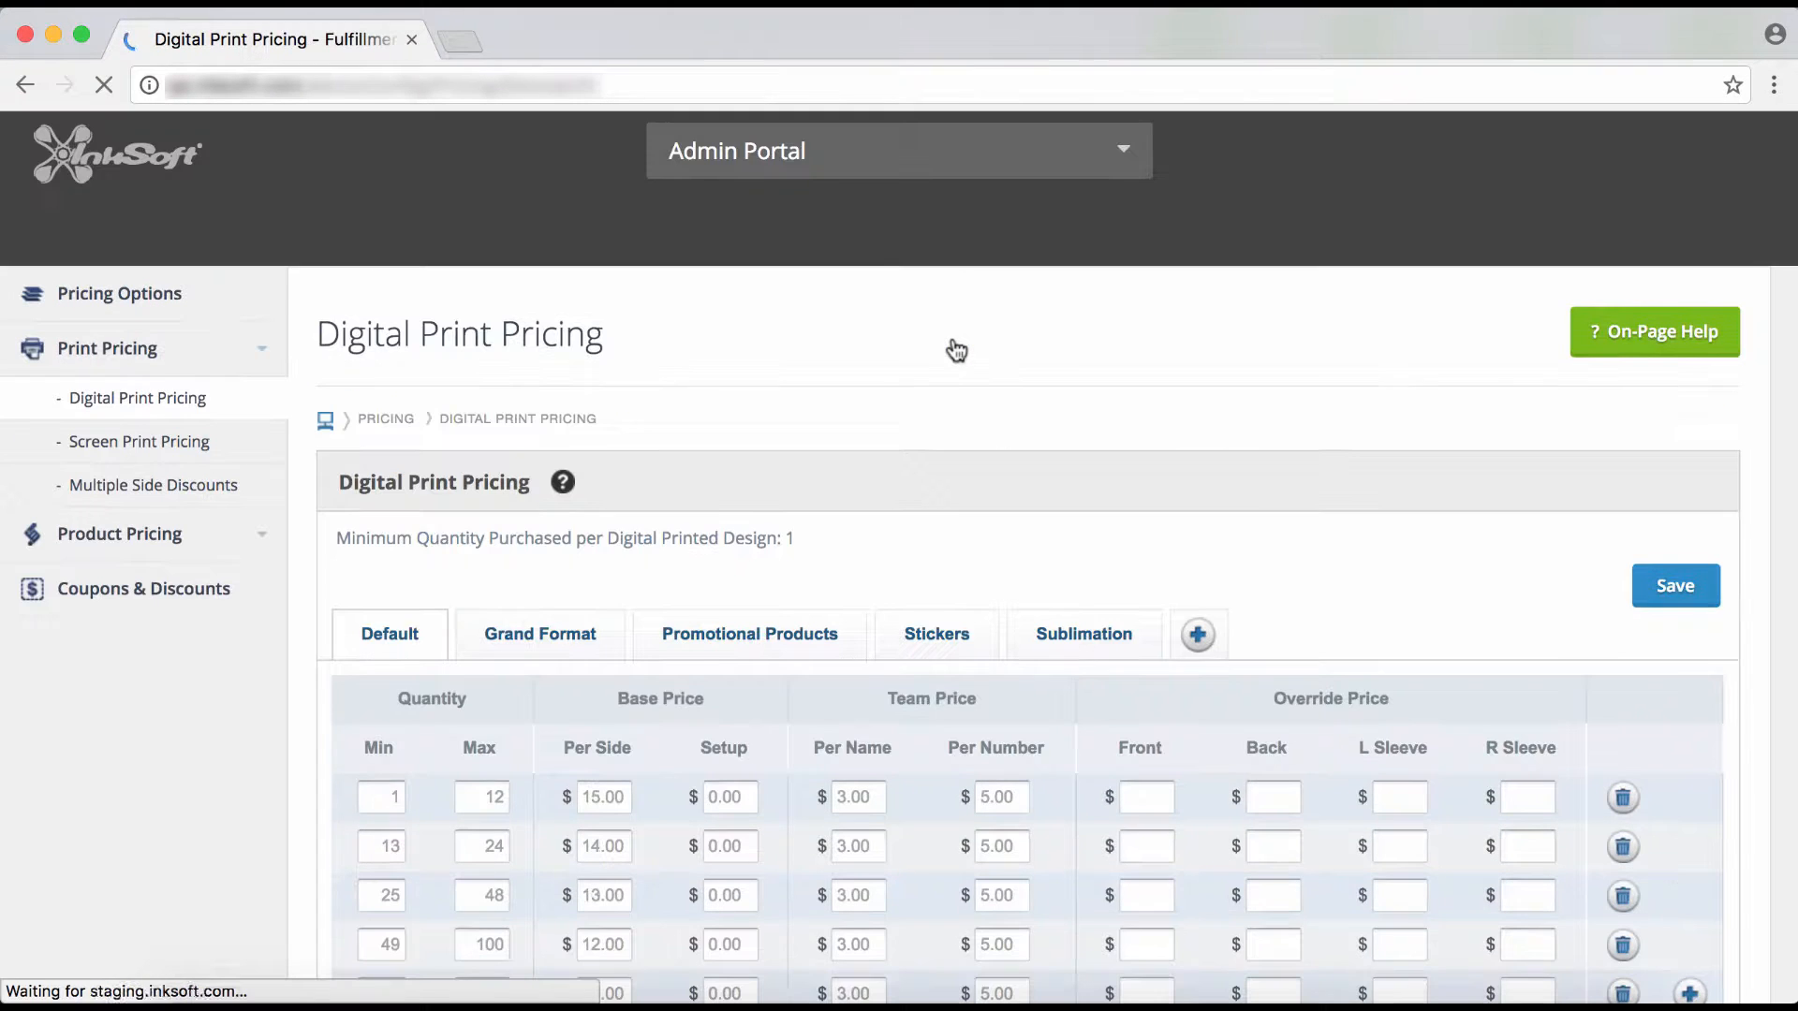
Scroll through the Default tab's five tiers, from $15.00 at 1–12 down to $10.00 at 101–200
scroll(955, 350, "down", 5)
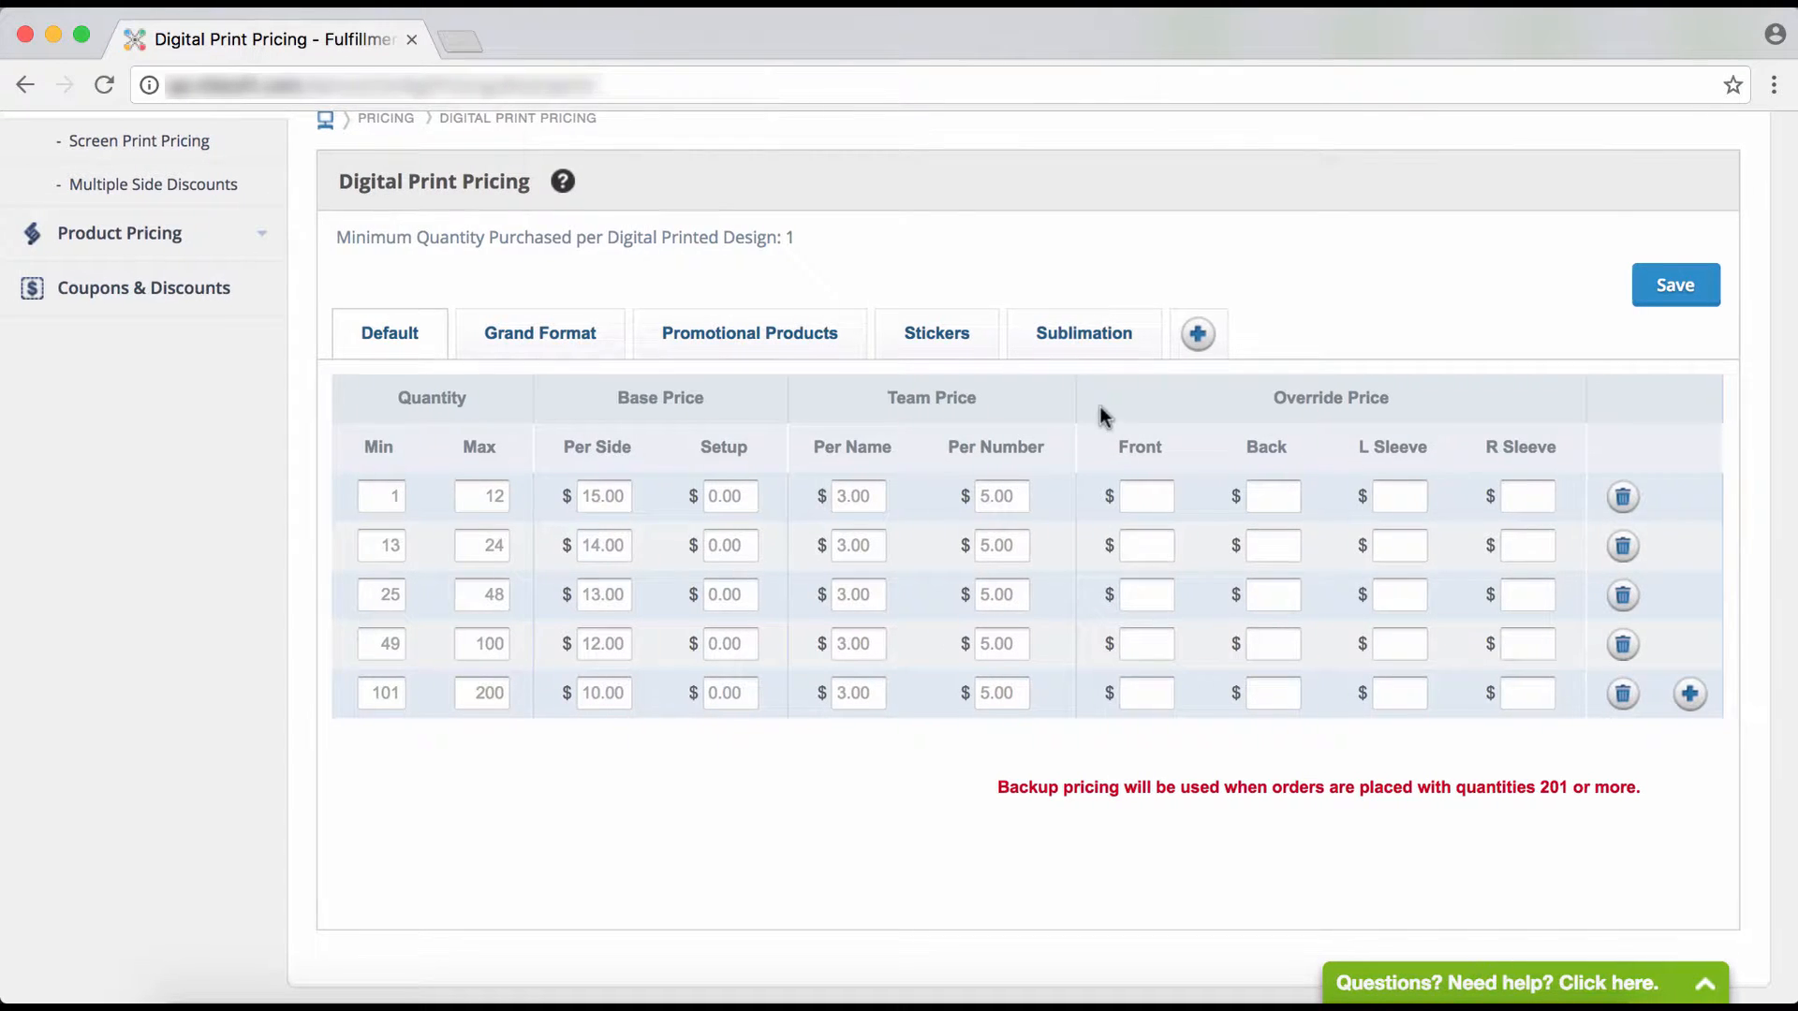
scroll(1312, 412, "down", 1)
scroll(1365, 409, "up", 2)
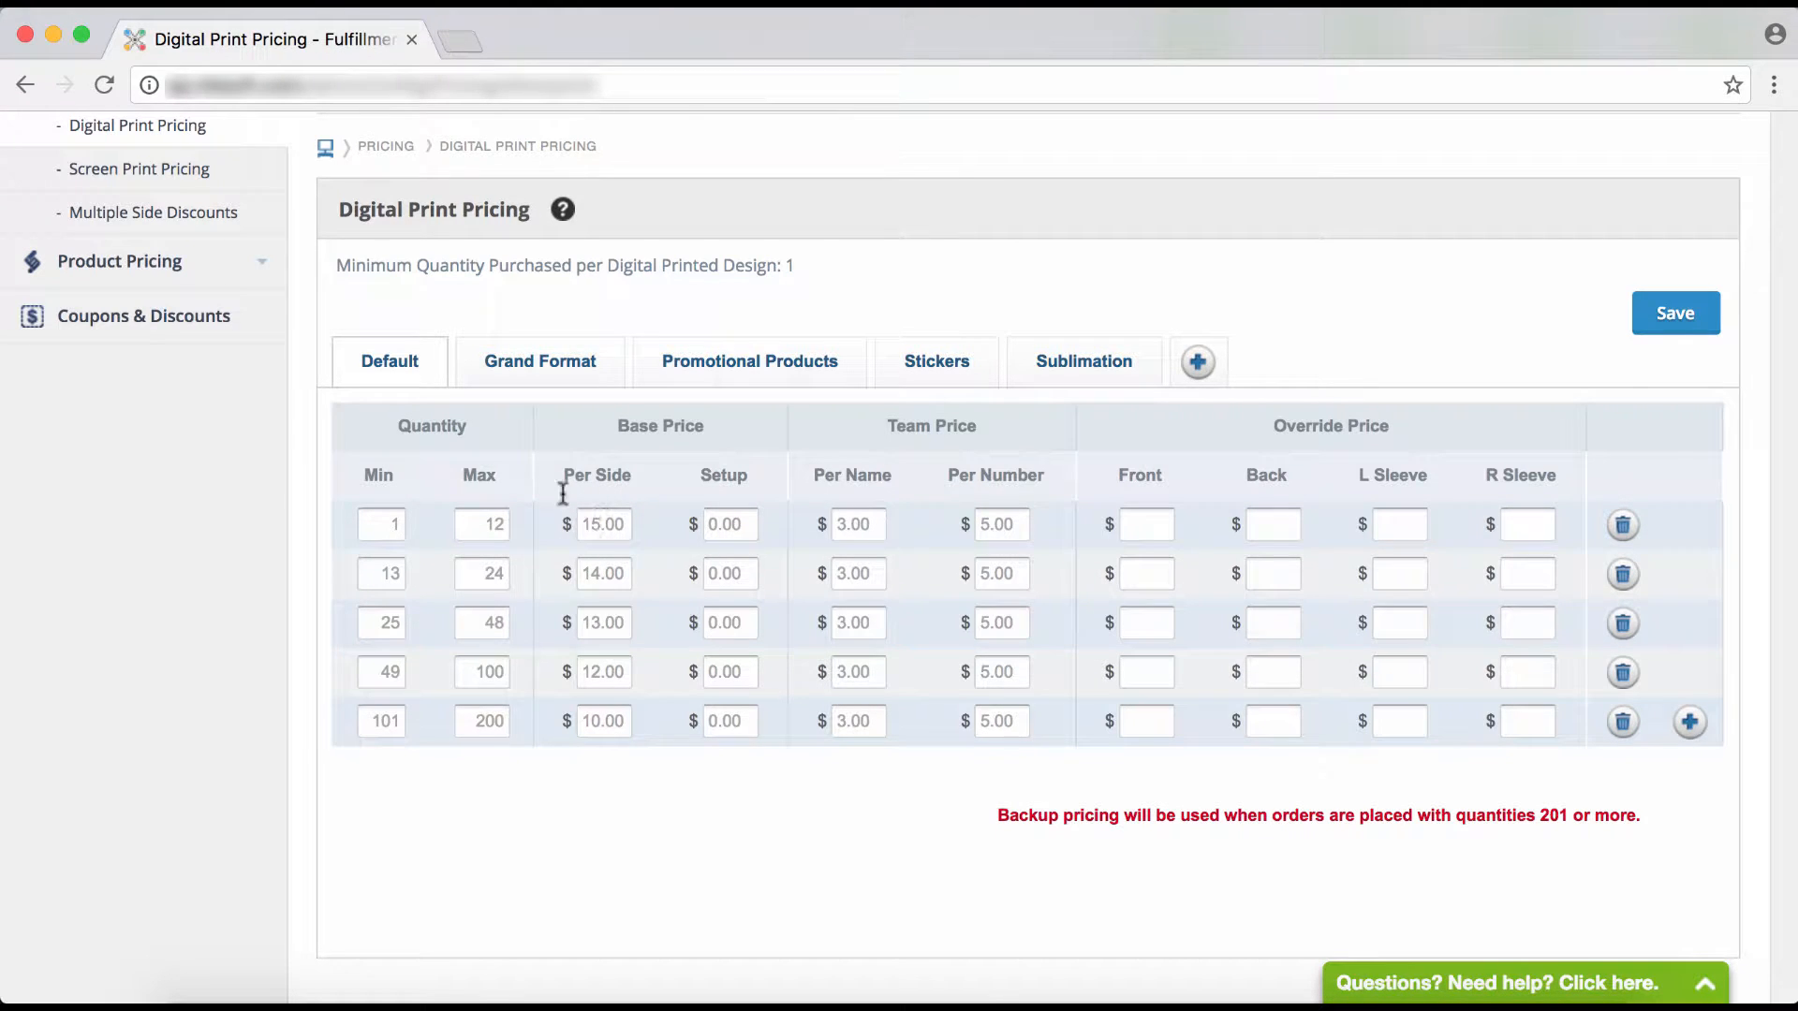
left_click(599, 526)
key("BackSpace")
type("2")
key("BackSpace")
type("5")
scroll(774, 434, "down", 1)
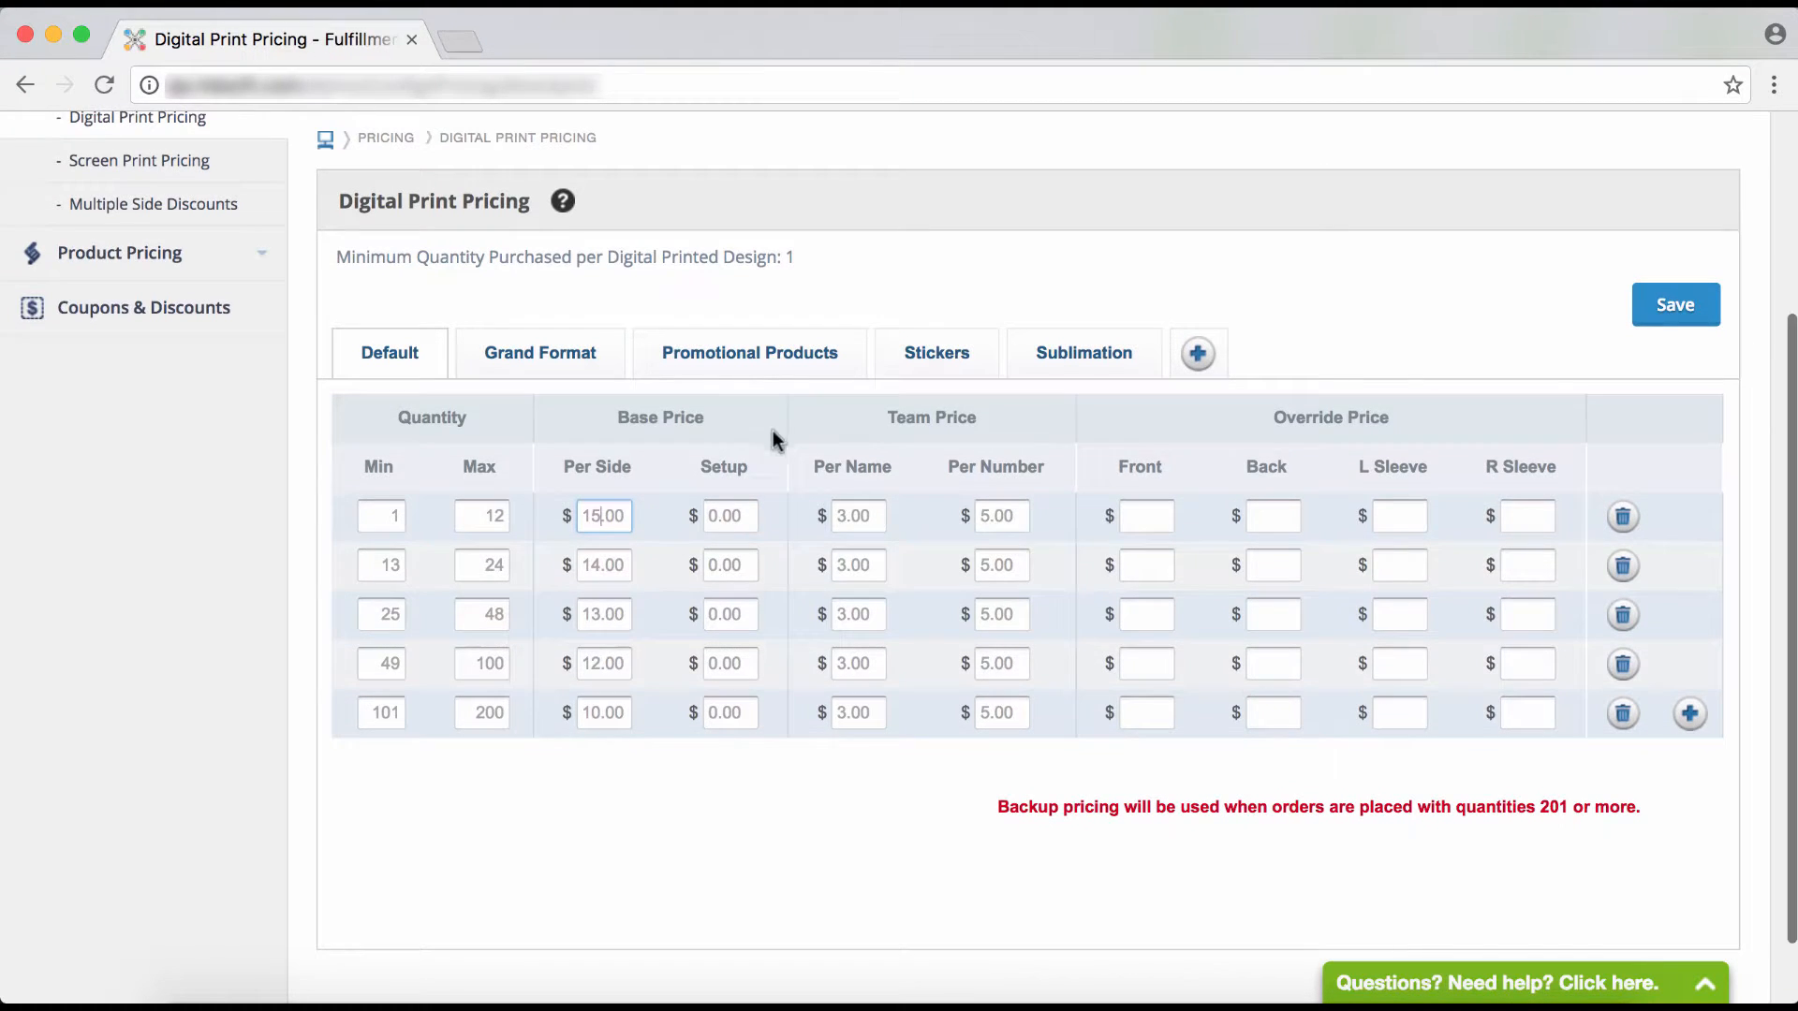
scroll(744, 411, "down", 1)
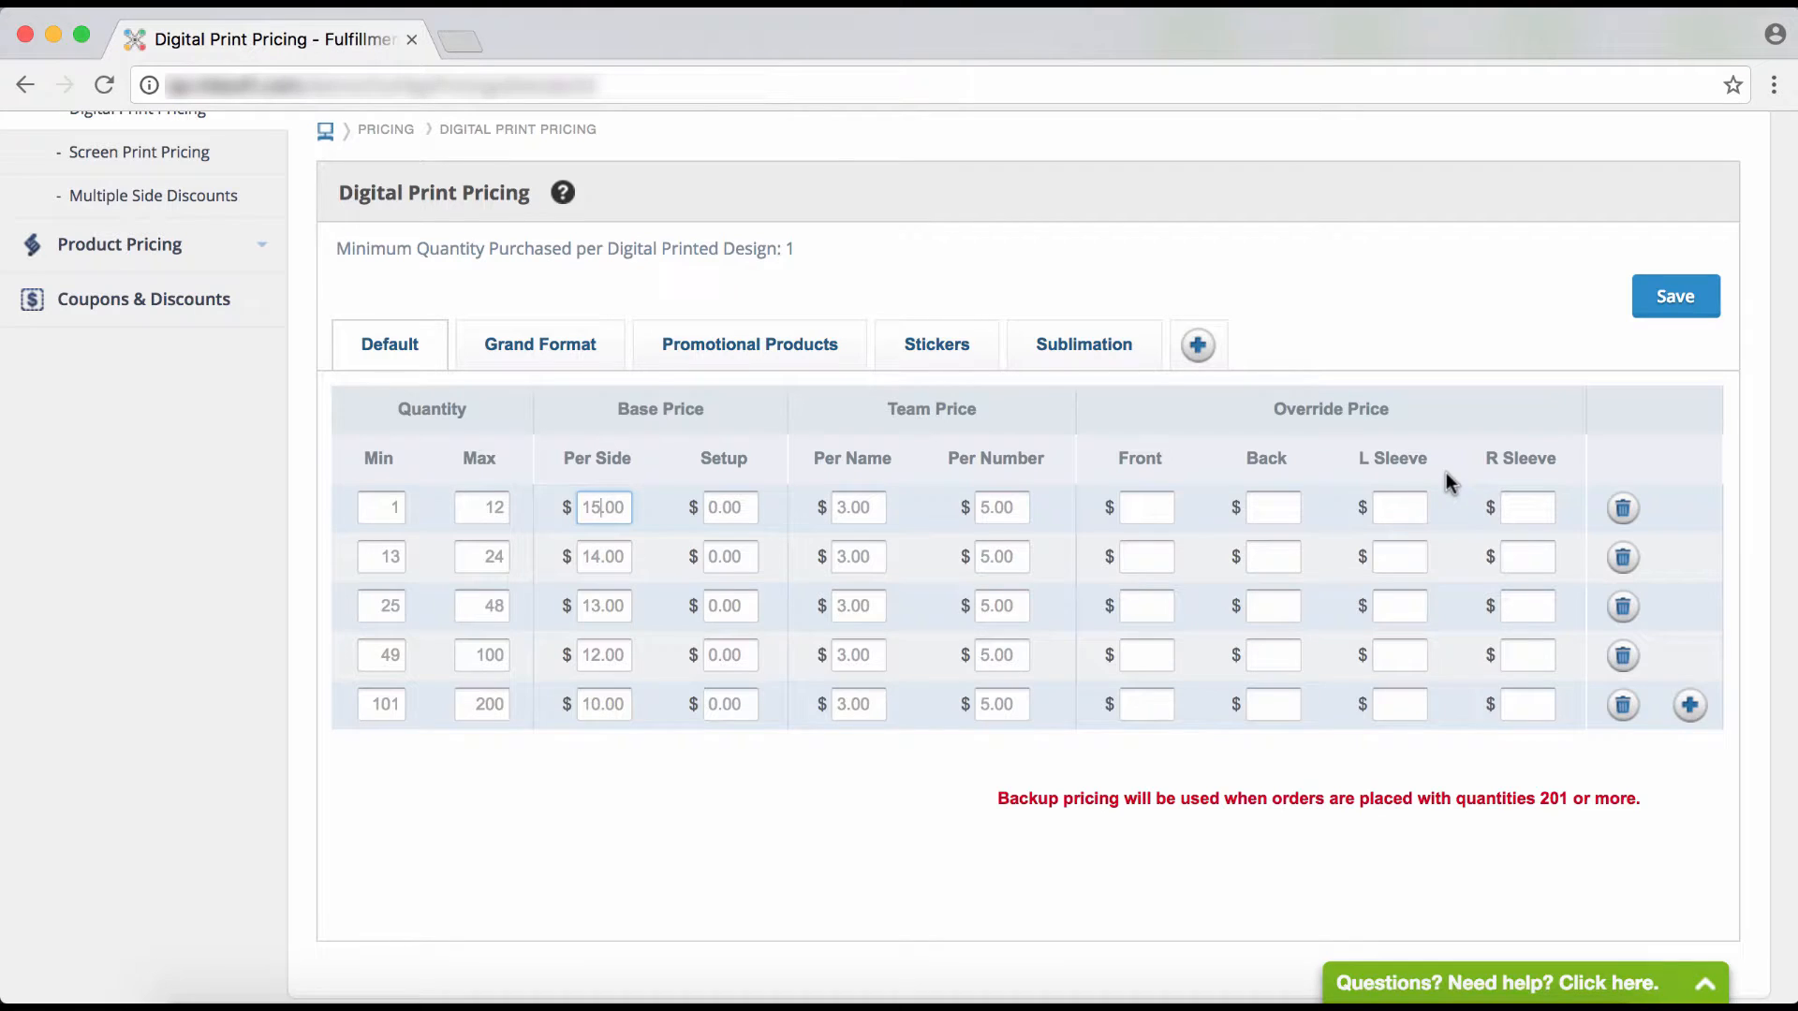
Enter 1–12 tier override prices of 10.00 Back, 5.00 L Sleeve and 5.00 R Sleeve
left_click(1284, 505)
type("10.00")
left_click(1416, 516)
type("5.00")
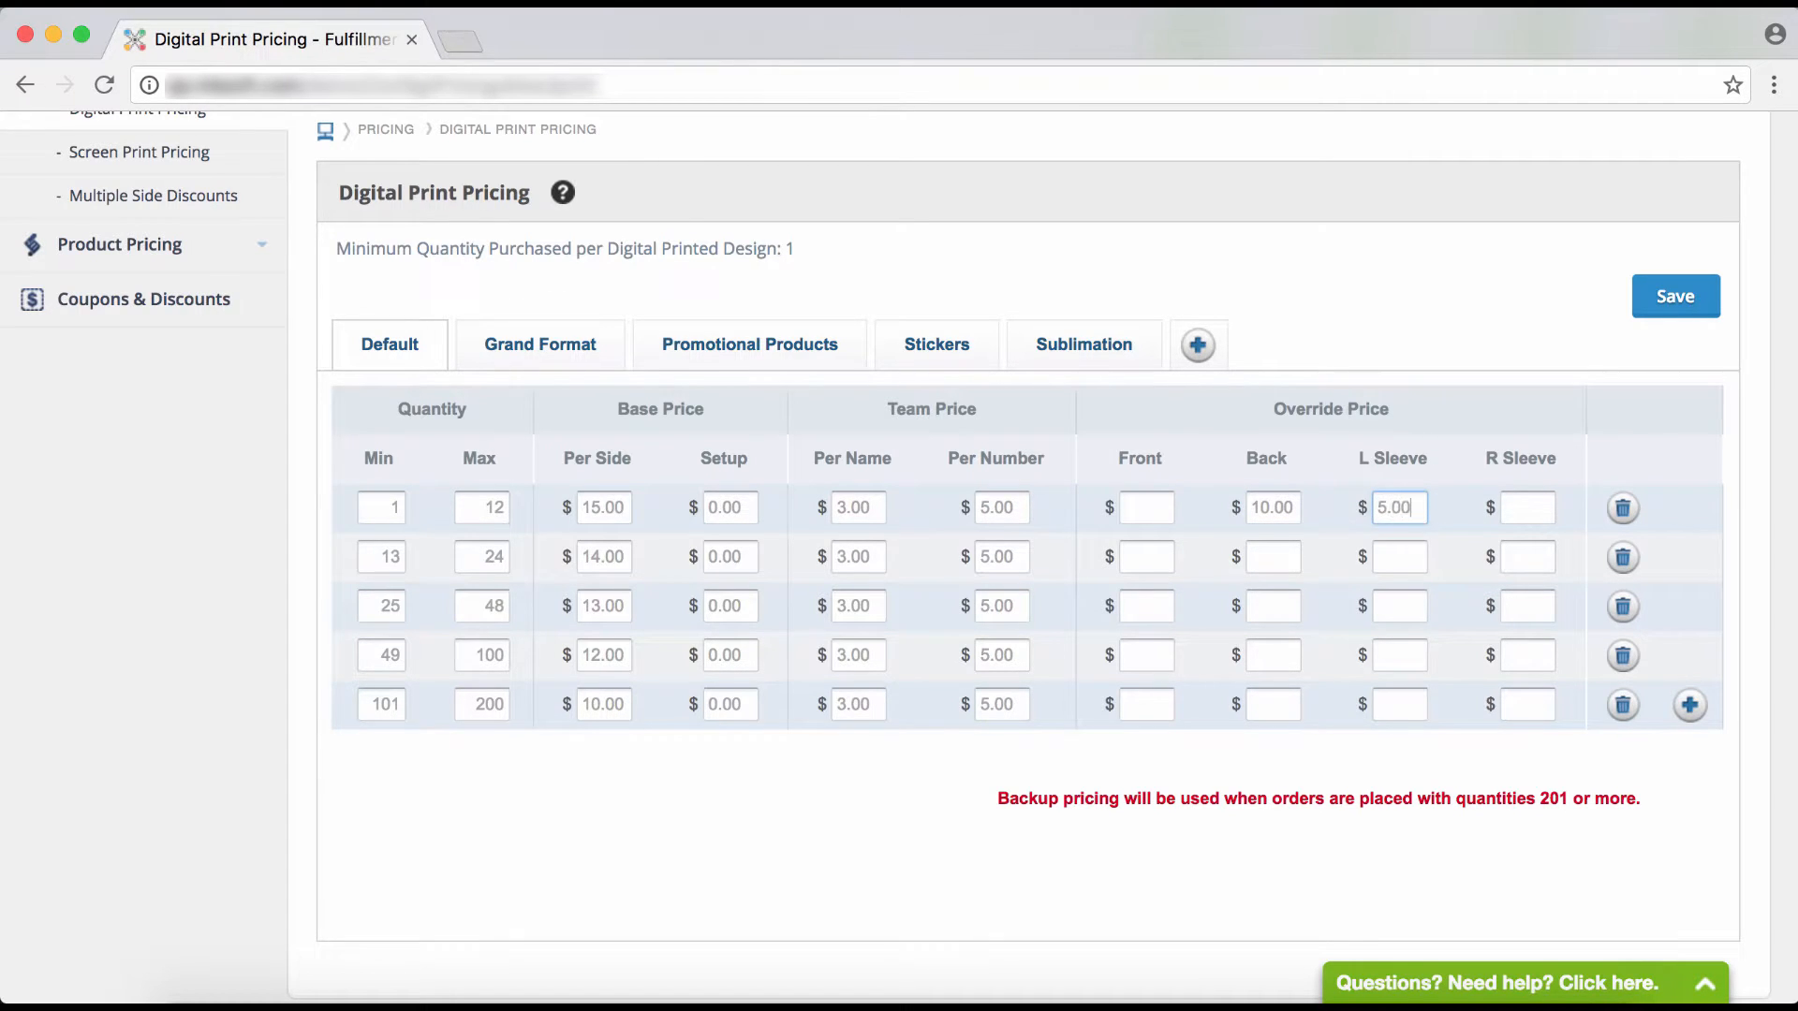
left_click(1518, 515)
type("5.00")
scroll(1496, 474, "up", 1)
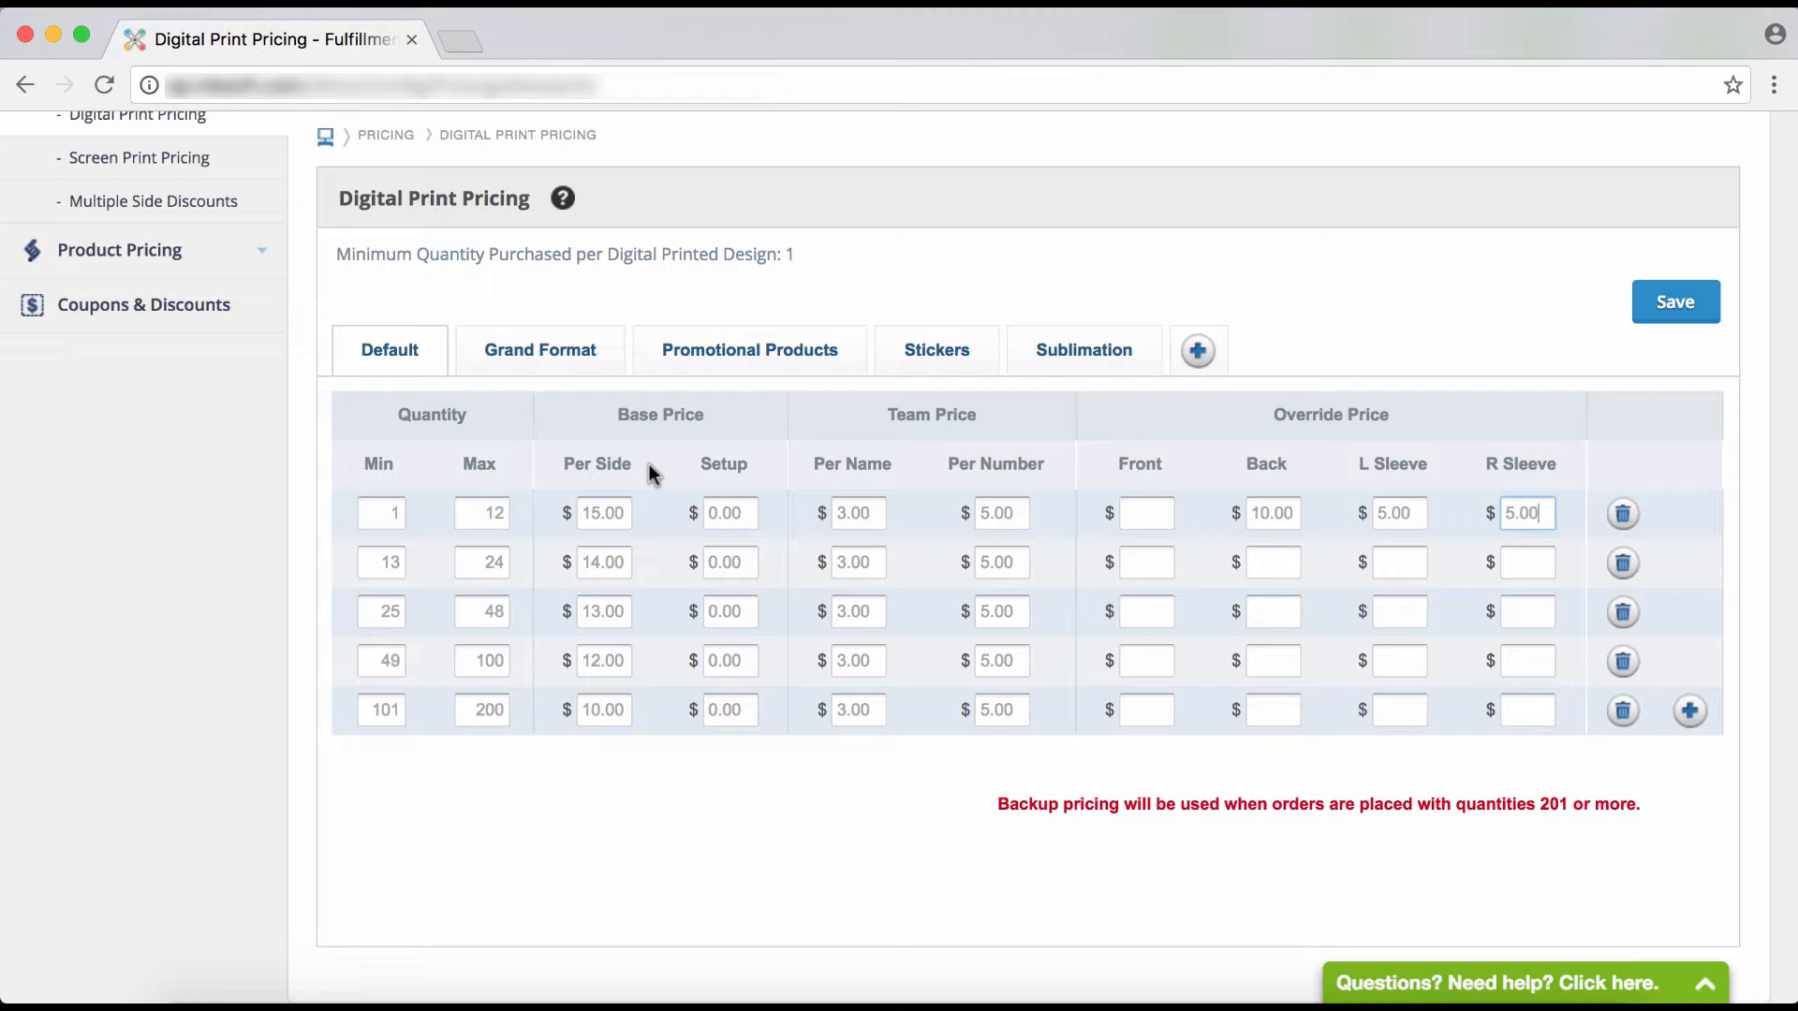
Delete the 10.00 Back and 5.00 L and R Sleeve overrides from the 1–12 tier
left_click_drag(1294, 512, 1166, 499)
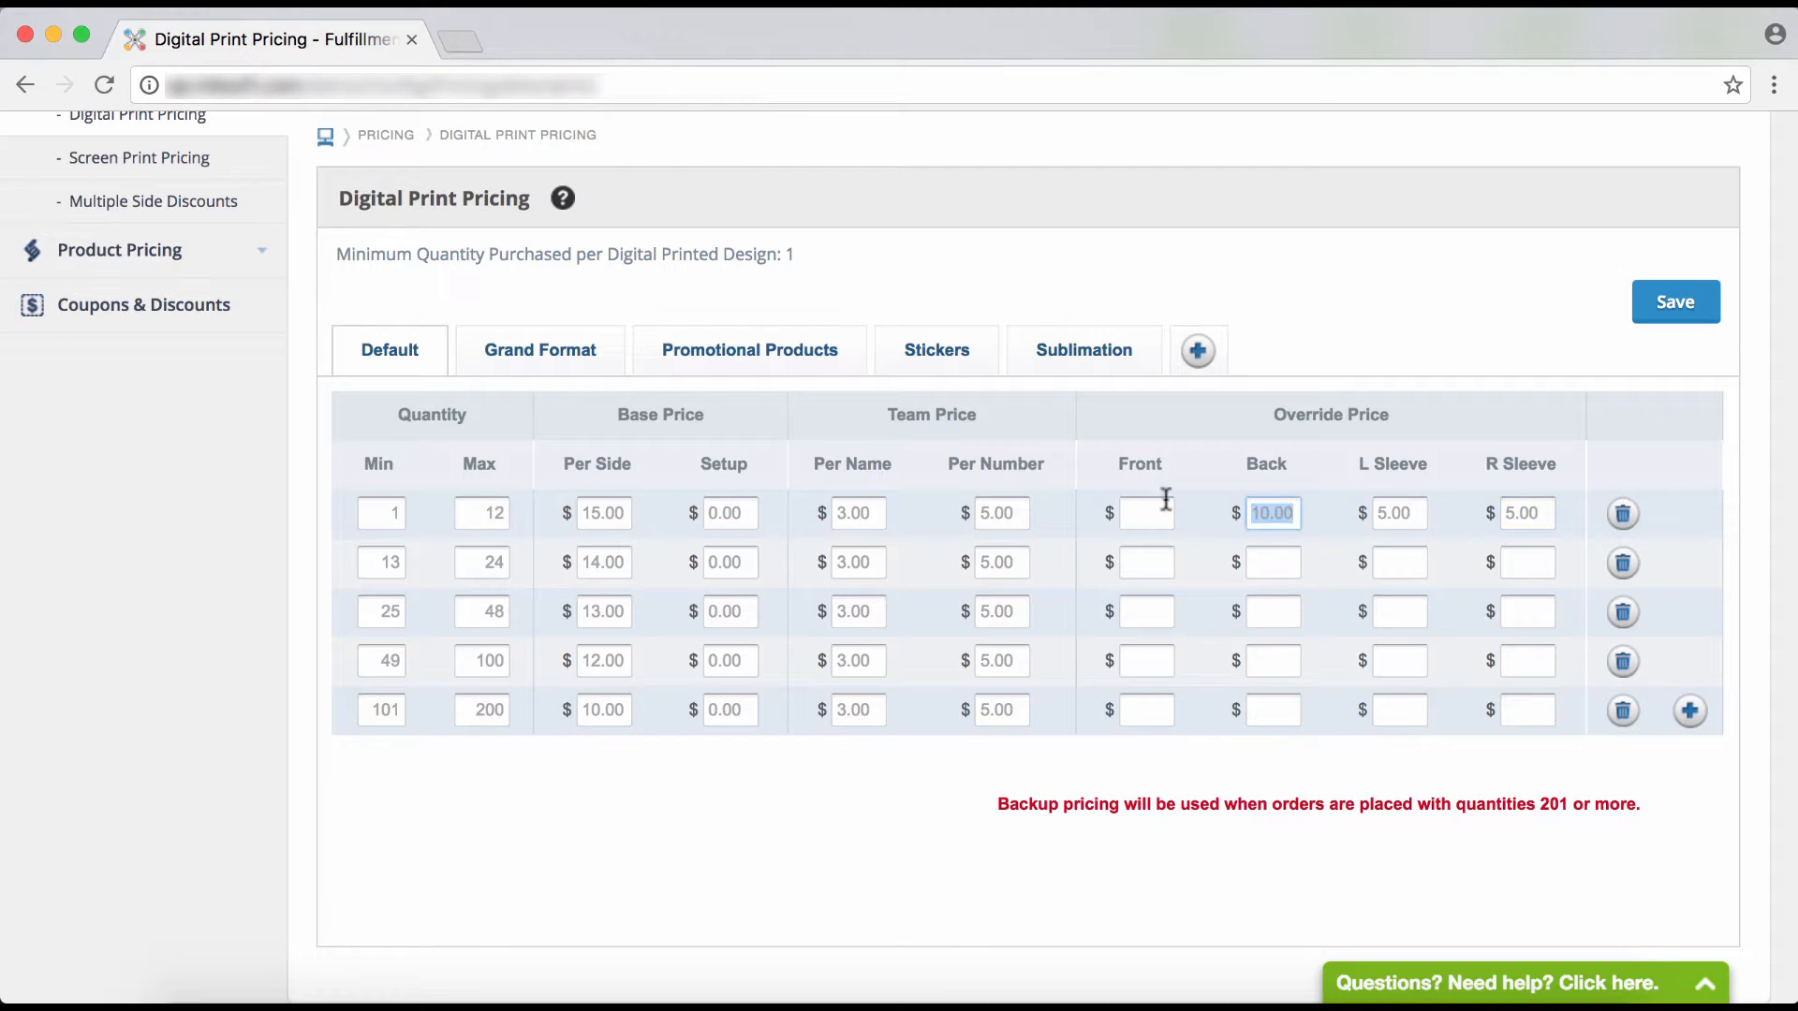
key("BackSpace")
left_click_drag(1419, 510, 1308, 494)
key("BackSpace")
left_click_drag(1549, 511, 1406, 482)
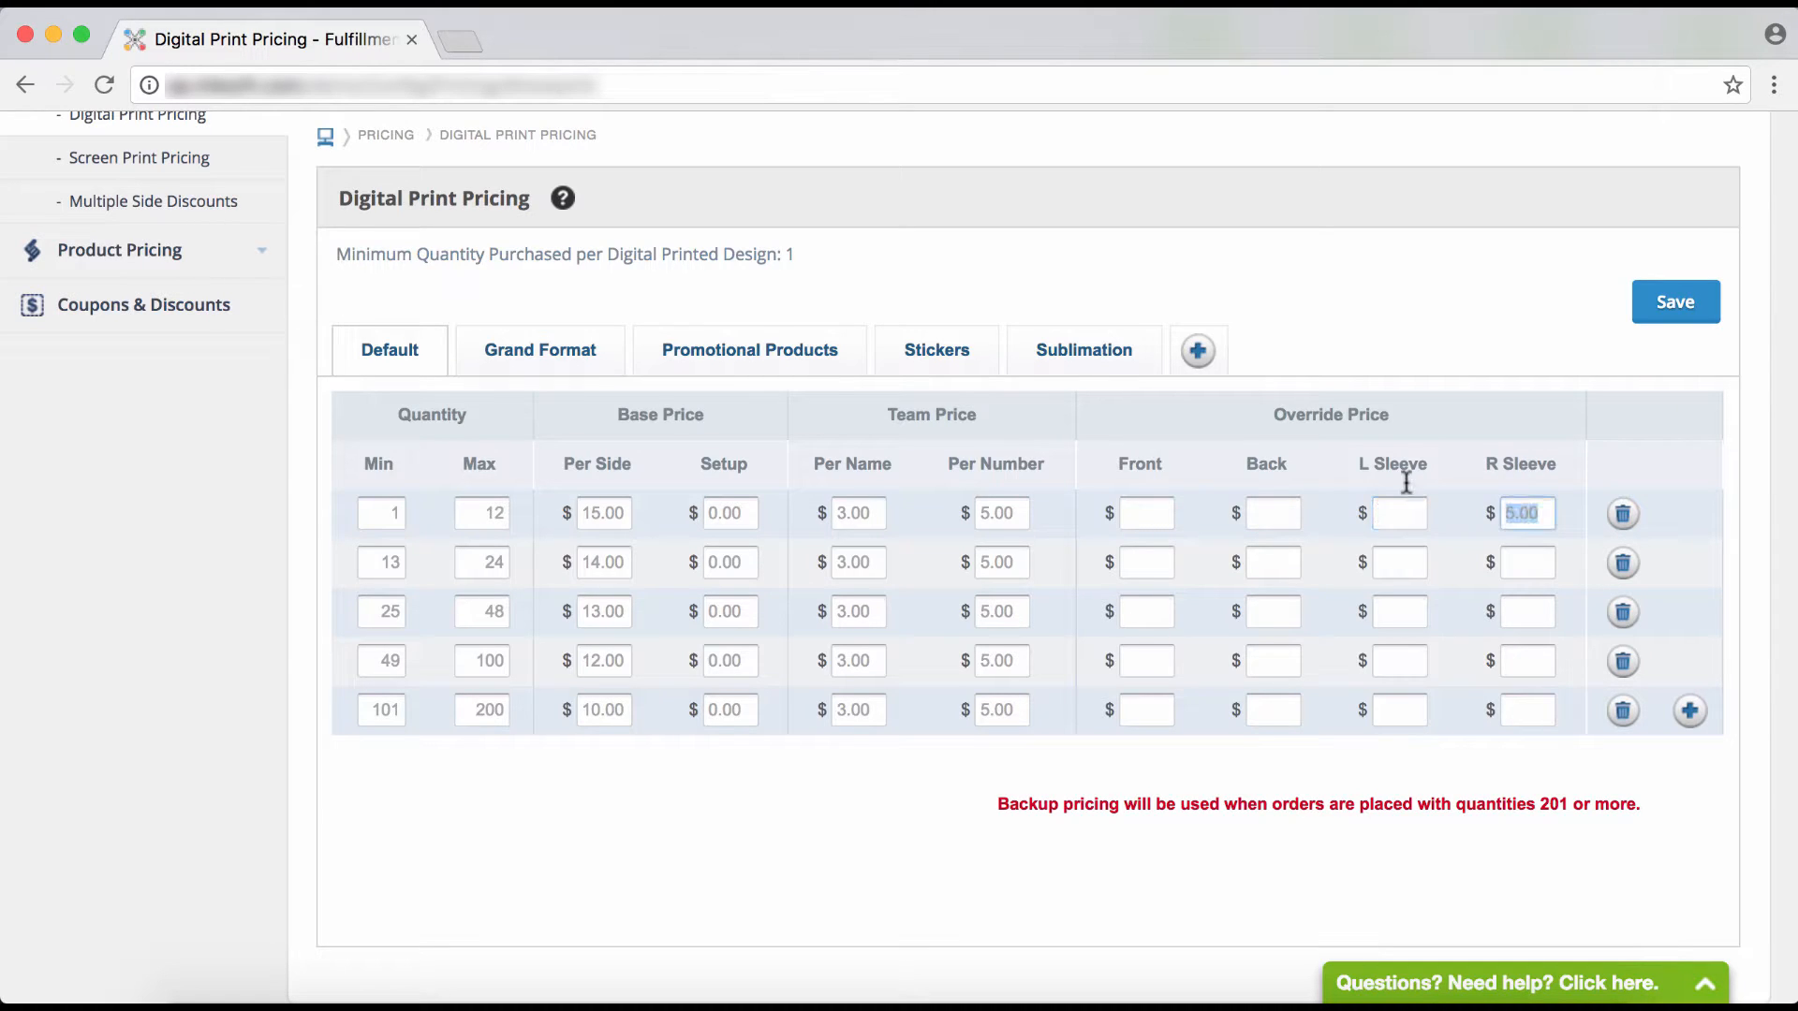
key("BackSpace")
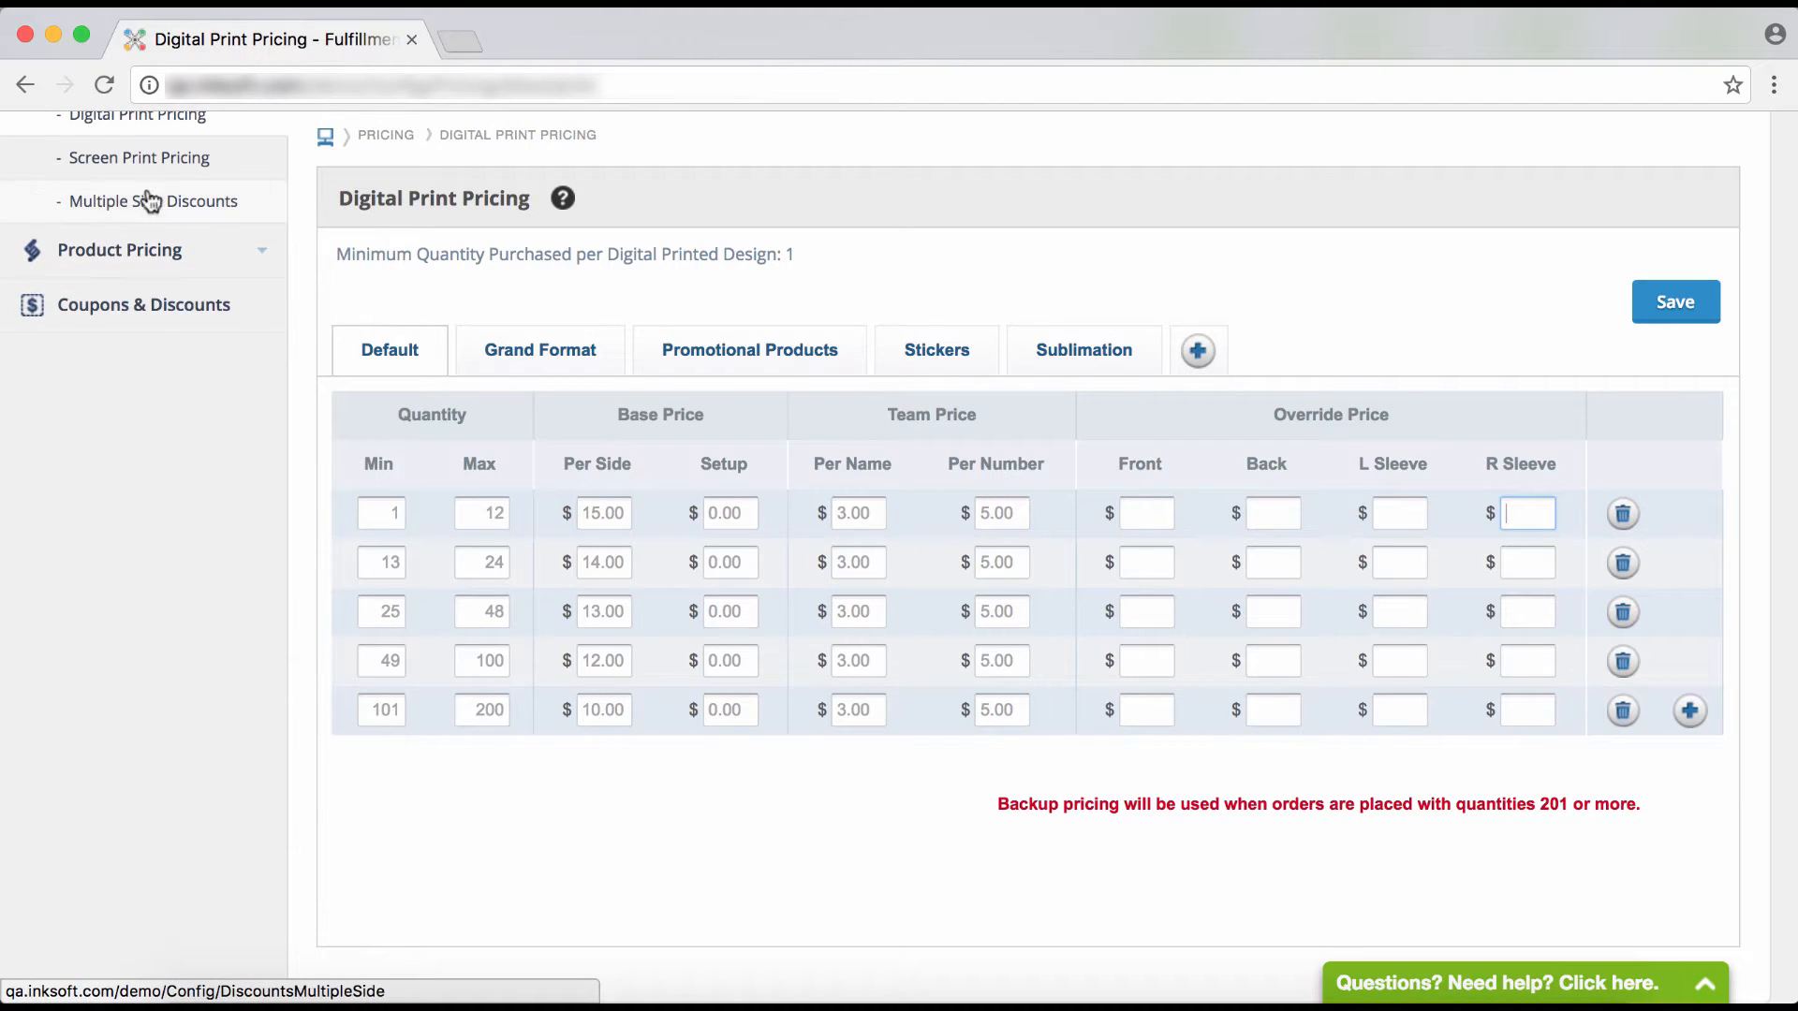
scroll(115, 215, "up", 1)
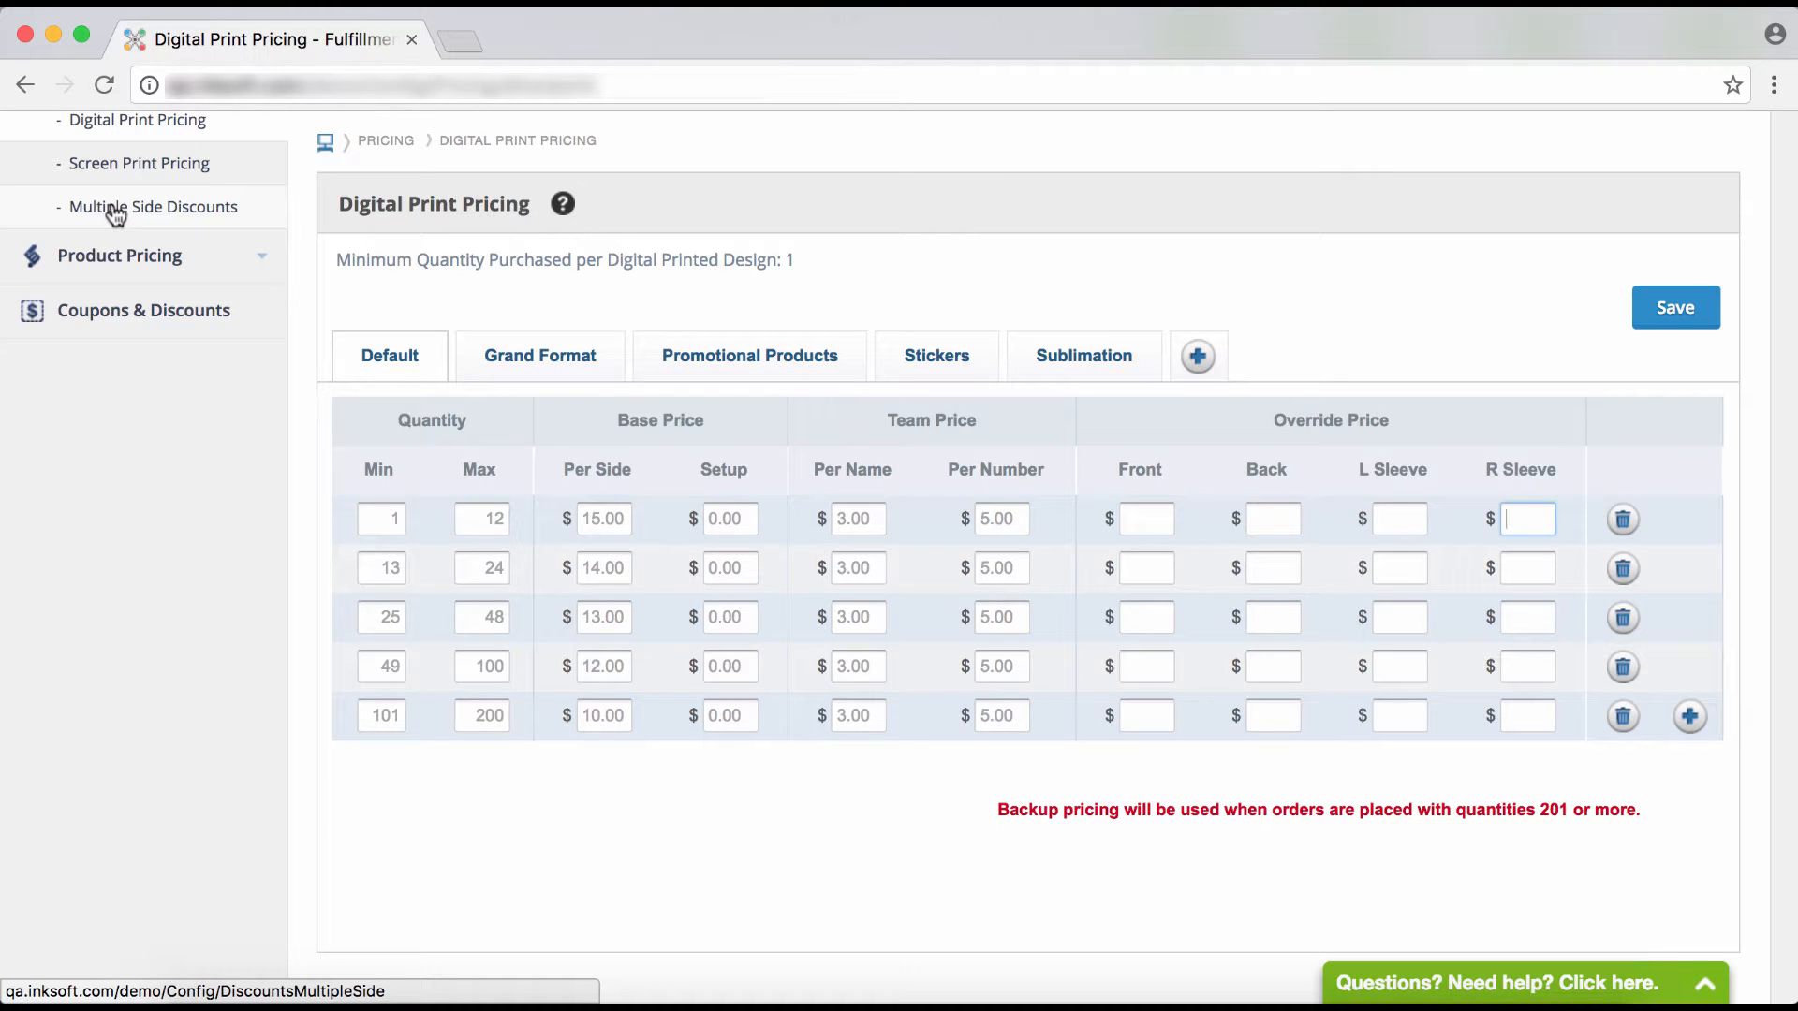
scroll(115, 213, "up", 1)
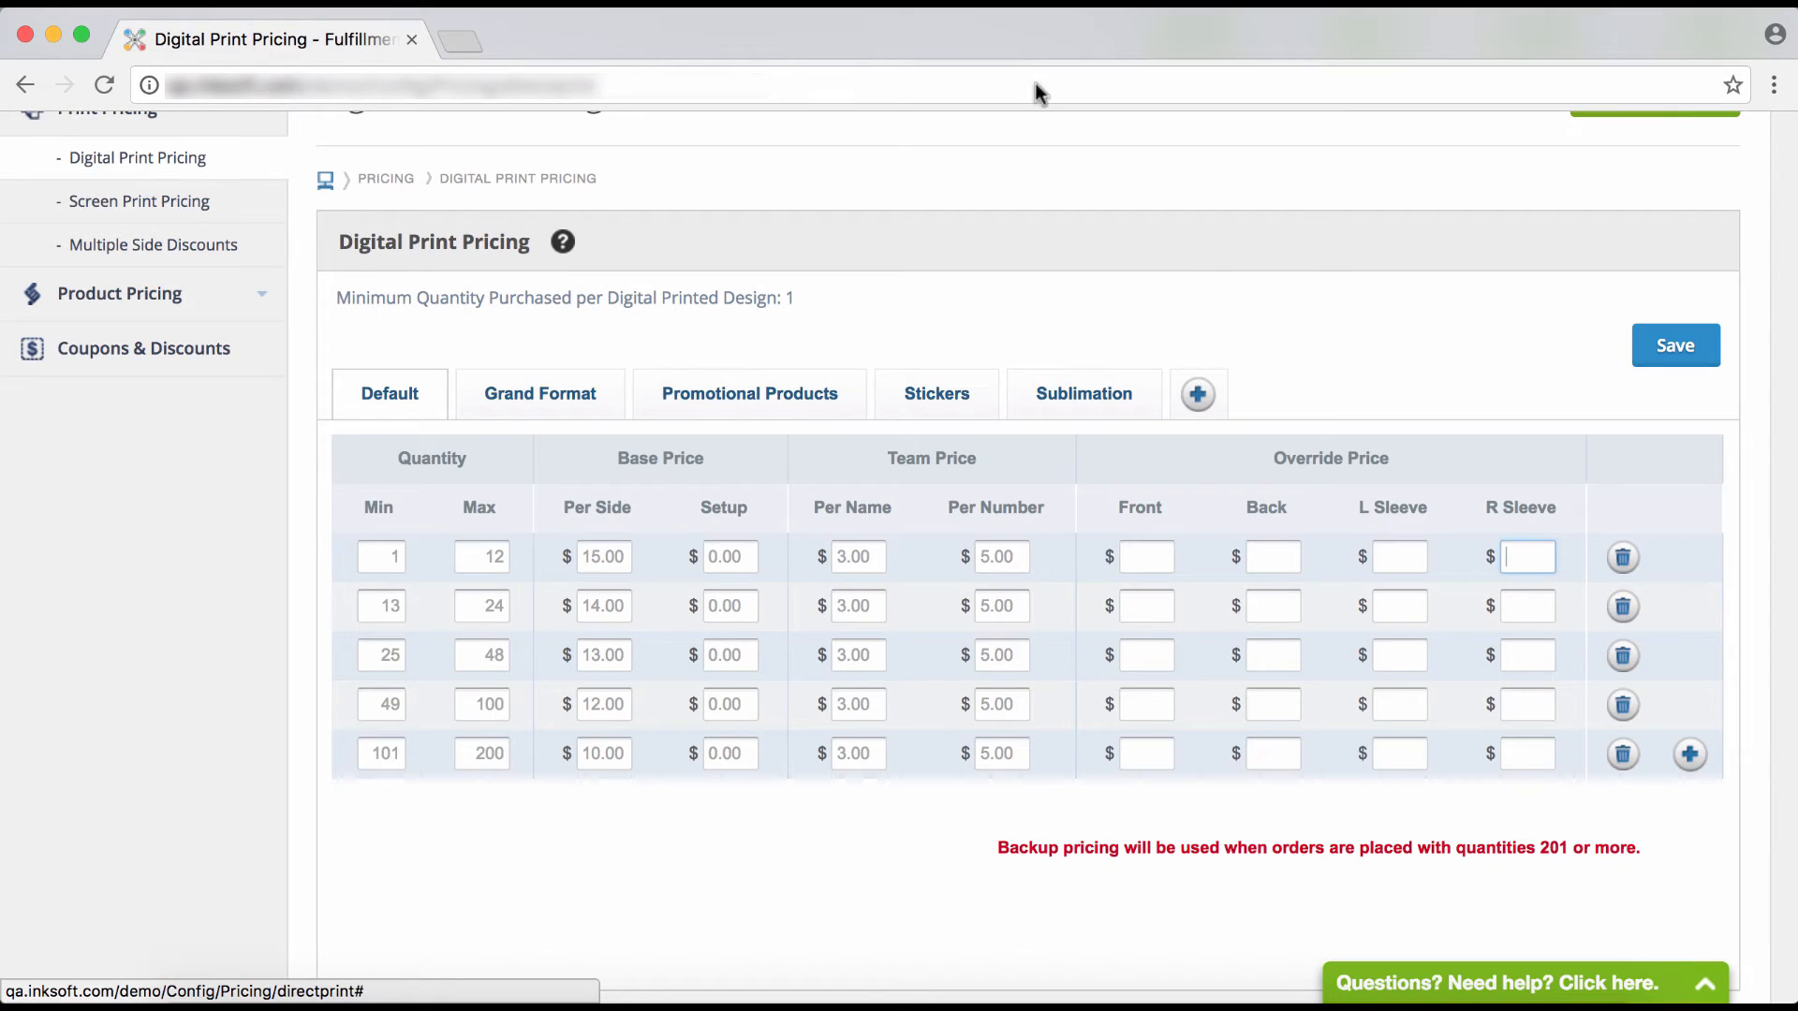
left_click(1203, 396)
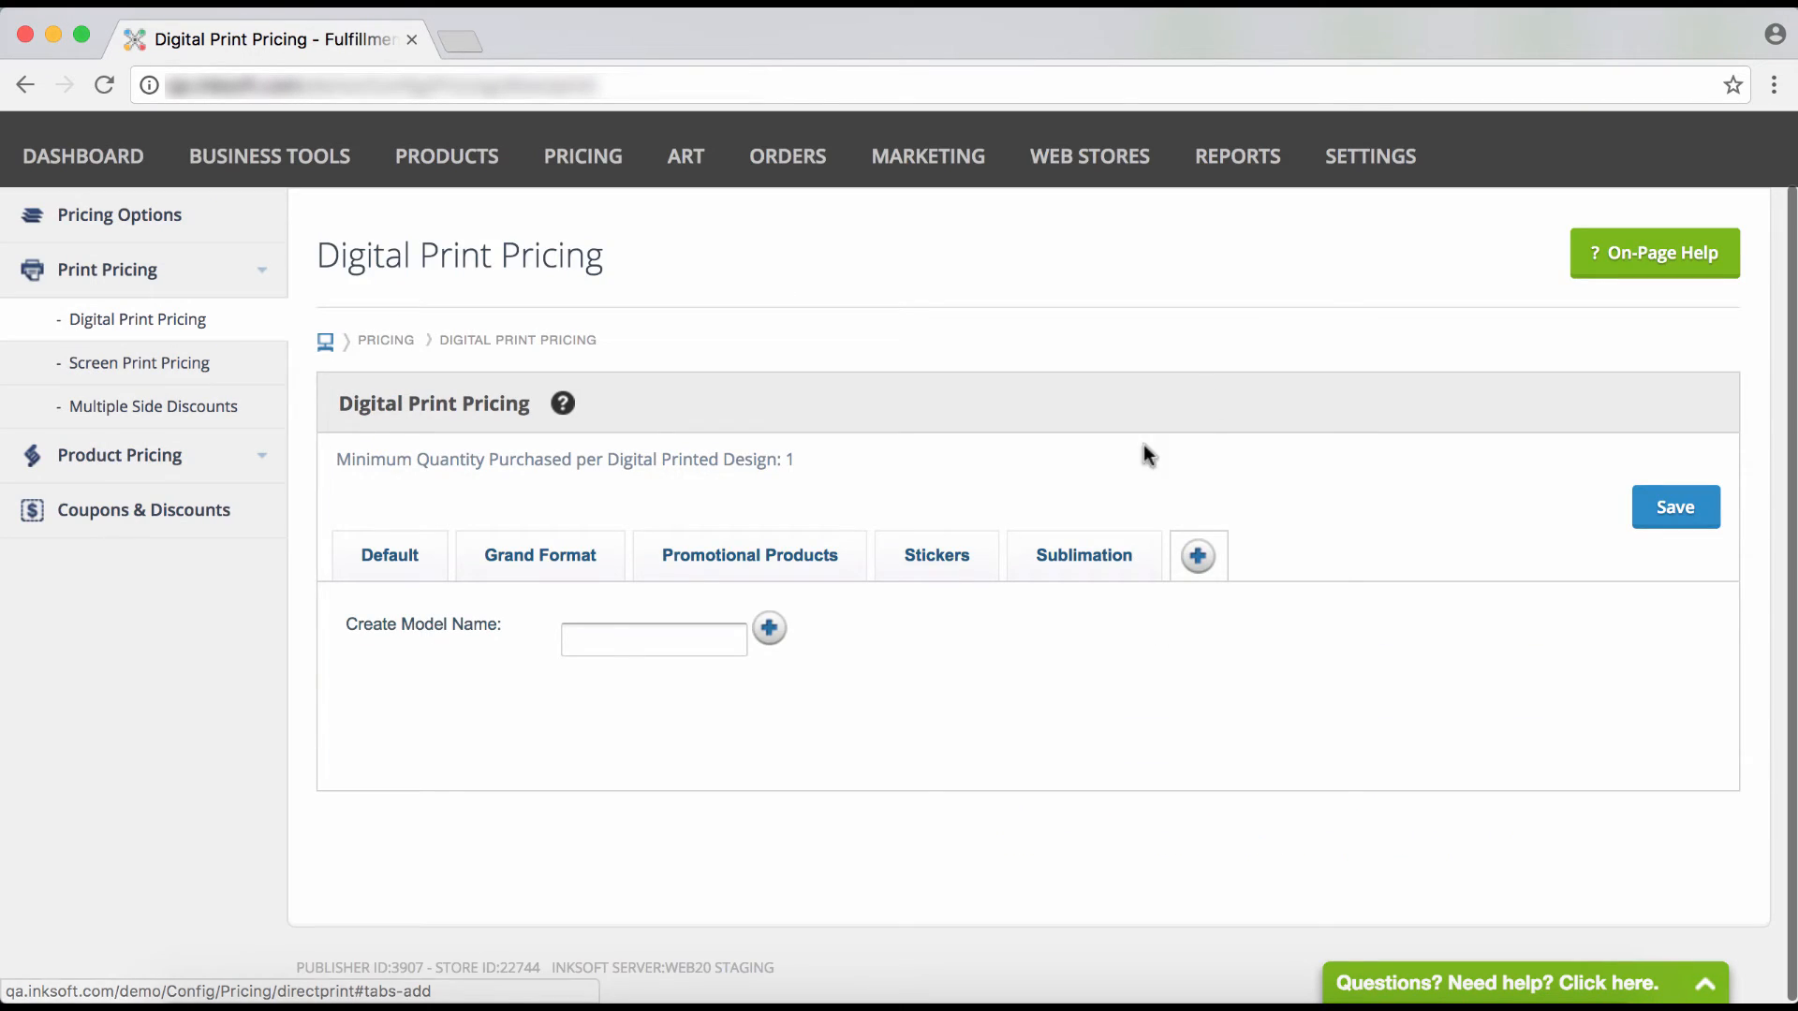
left_click(650, 639)
type("E")
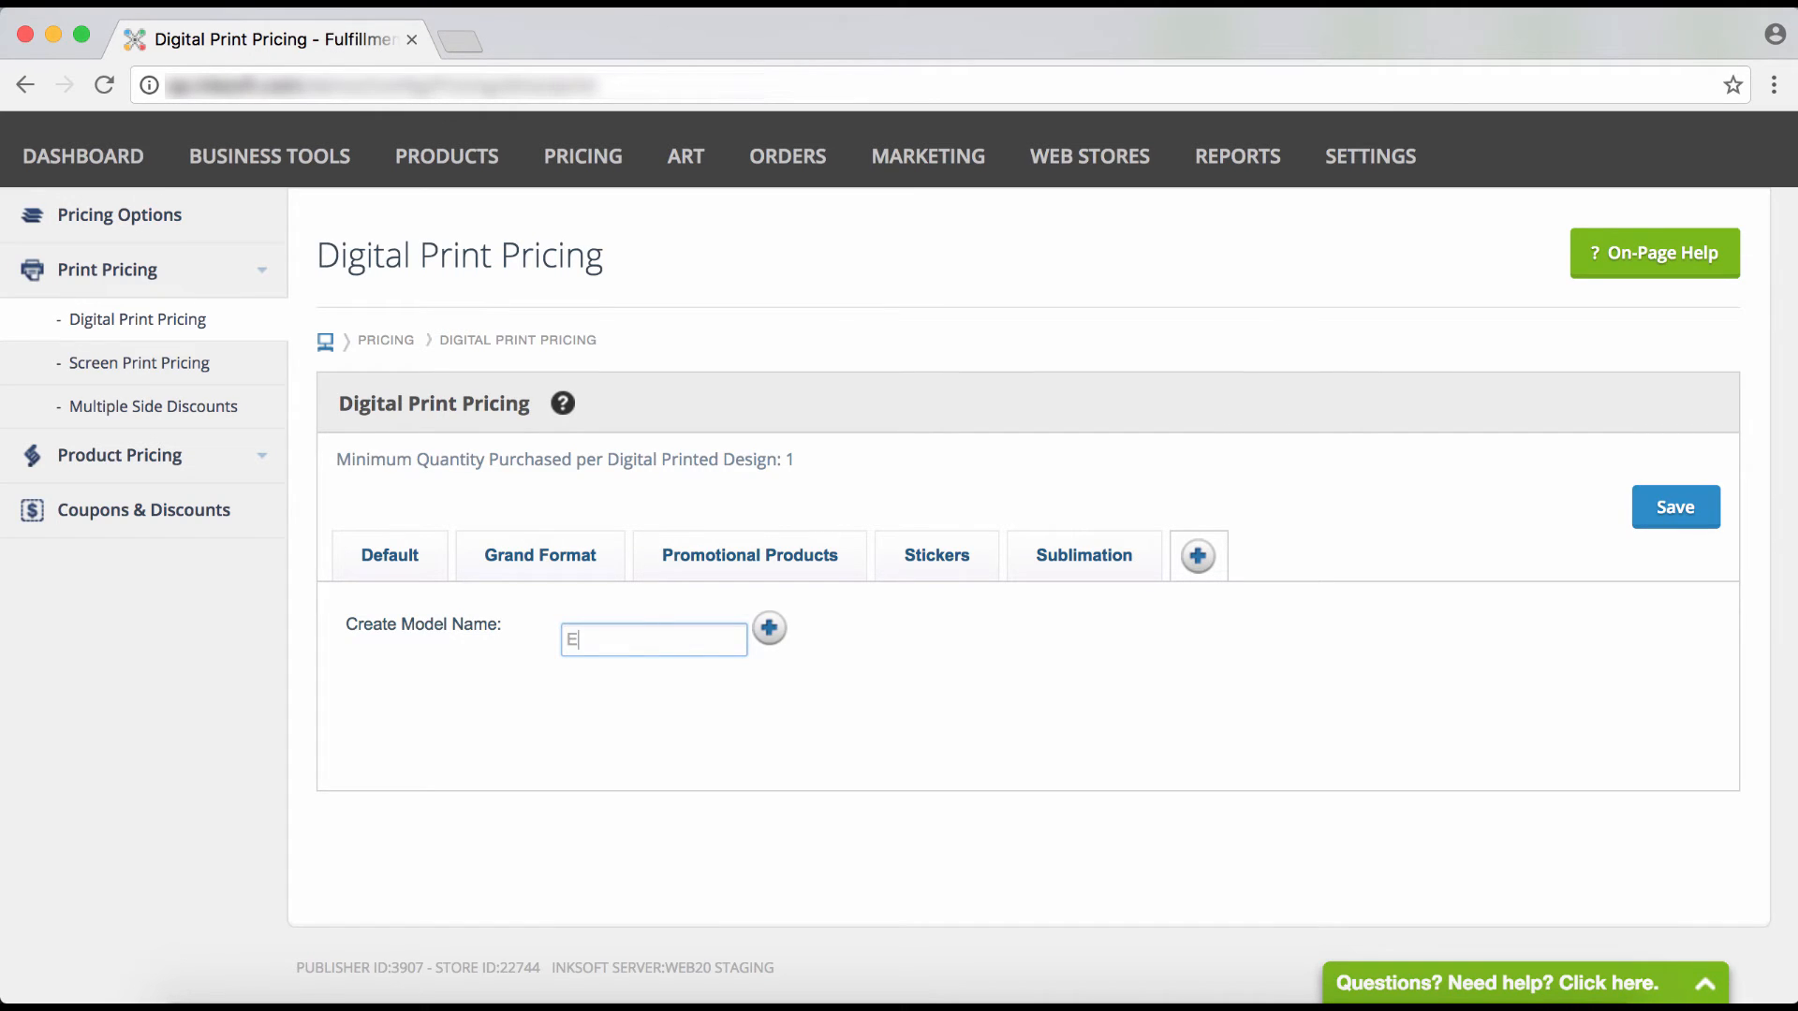
type("mbroidery")
left_click(370, 558)
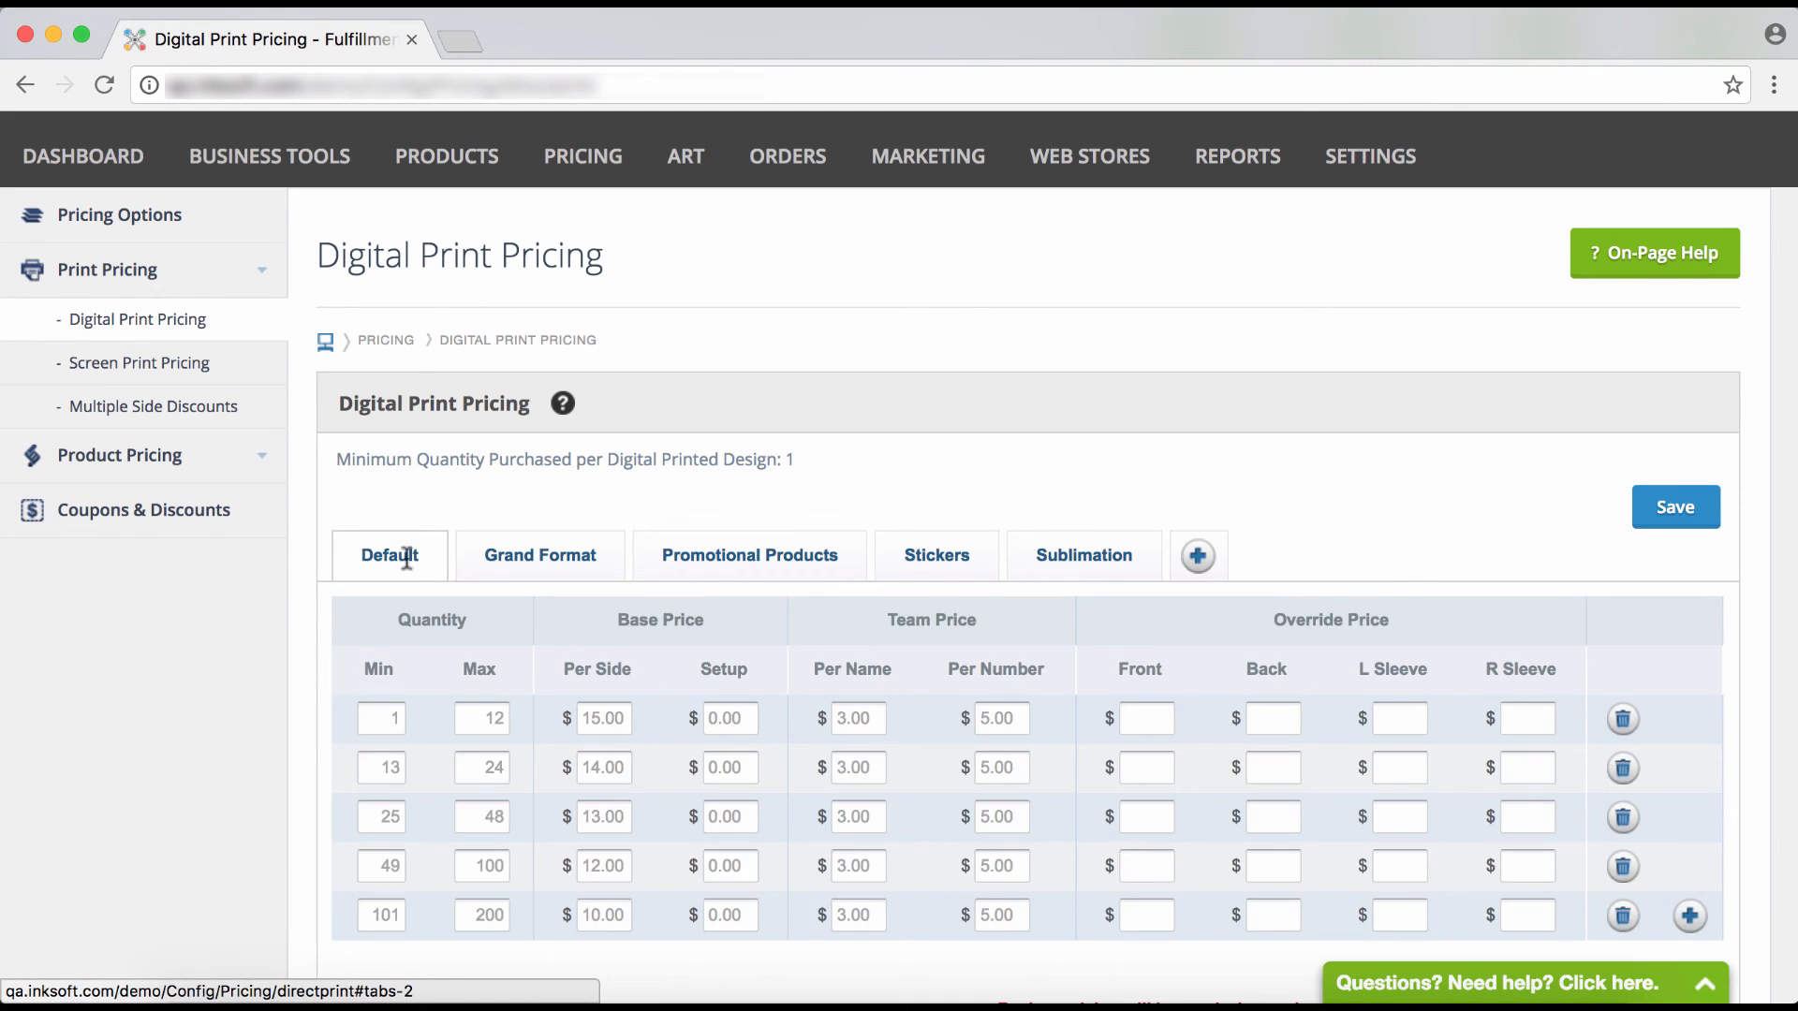